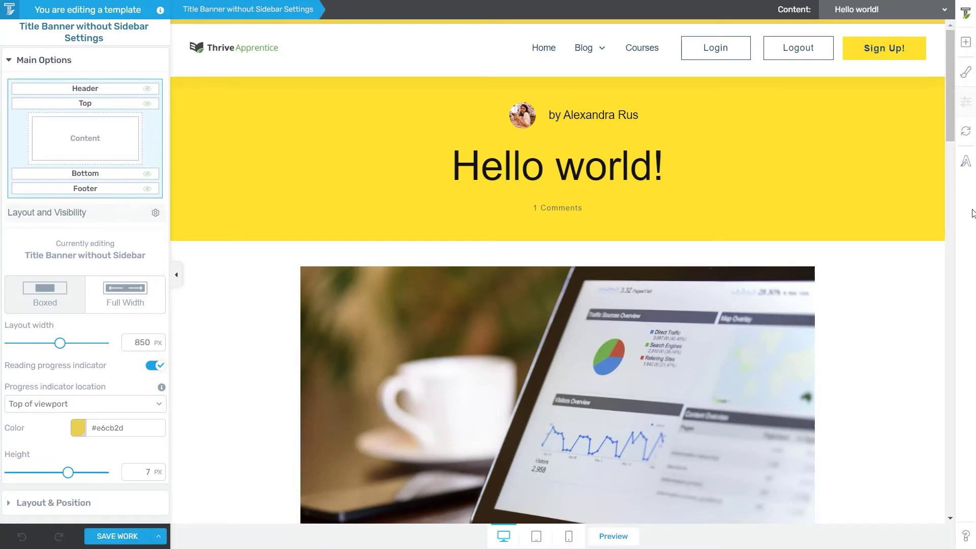
- Drop a Post Meta element with category, date and author below the Hello world! title
click(971, 49)
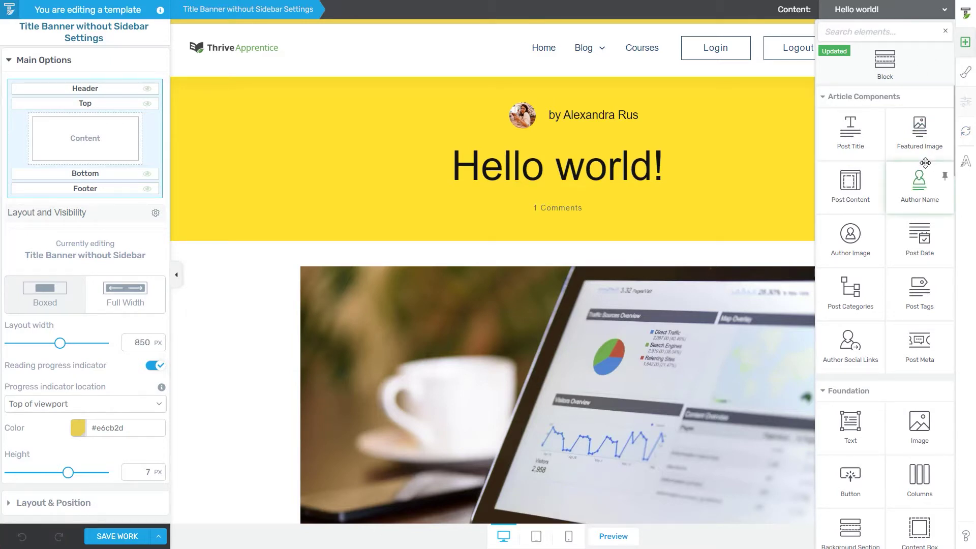
scroll(924, 162, down, 10)
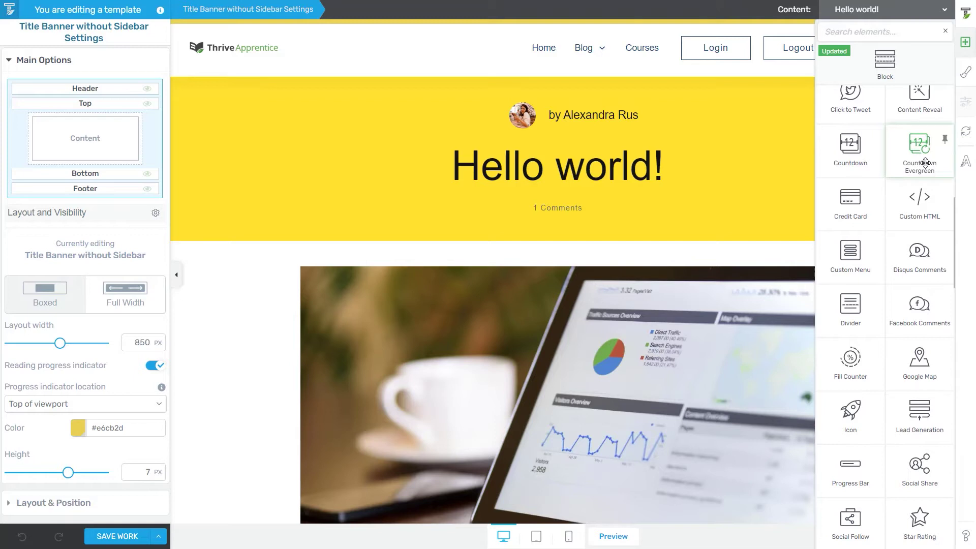
scroll(925, 163, up, 10)
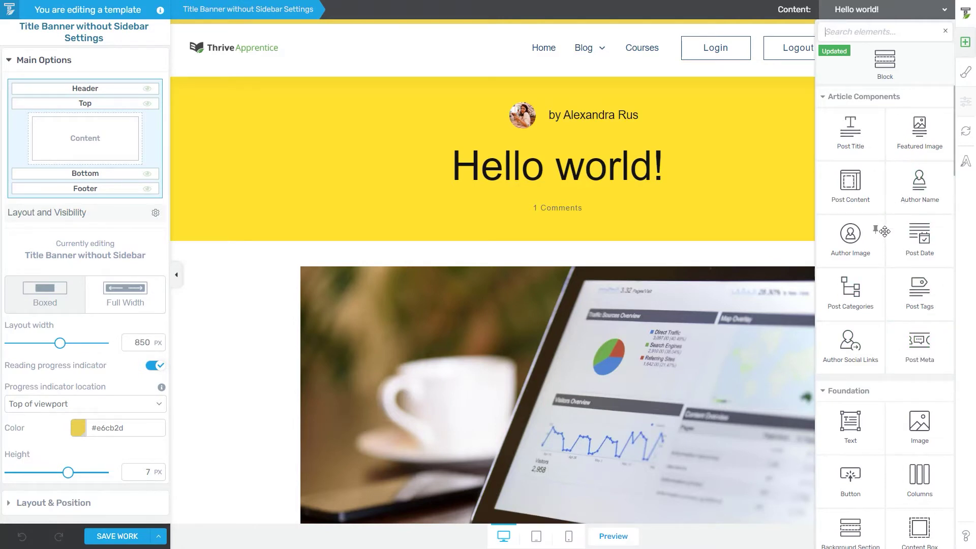
mouse_move(919, 346)
mouse_down()
mouse_move(718, 258)
mouse_move(644, 199)
mouse_up()
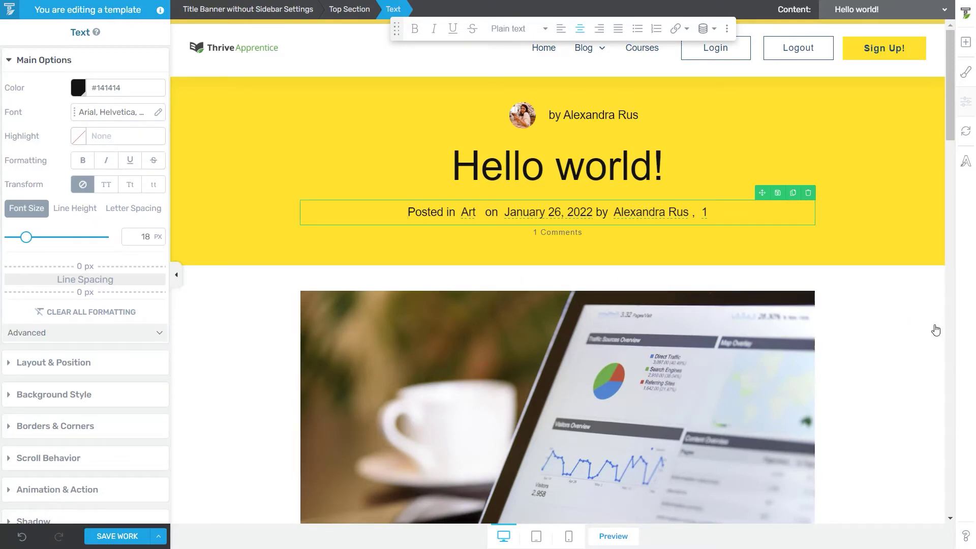
- Open the template's Style Editor and review the Default master colour palette
click(964, 73)
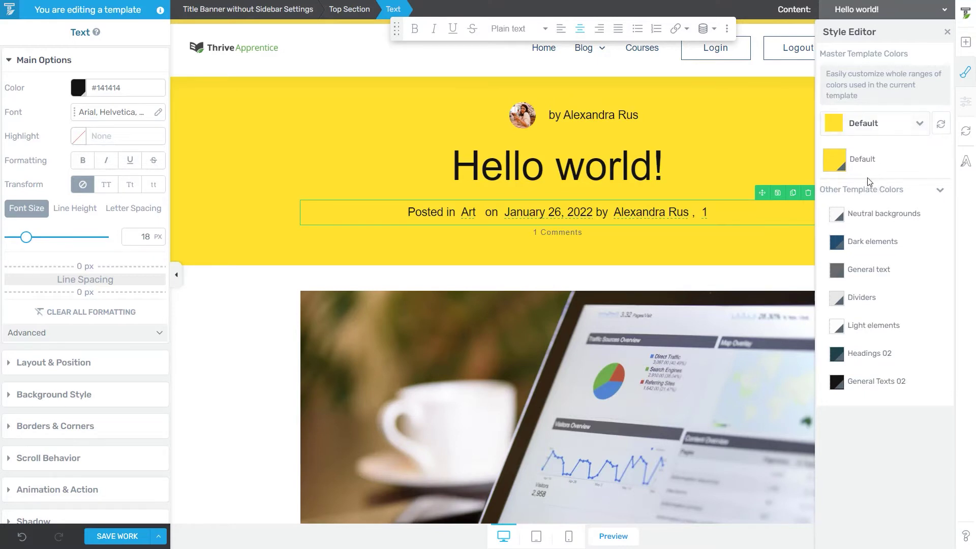
click(893, 132)
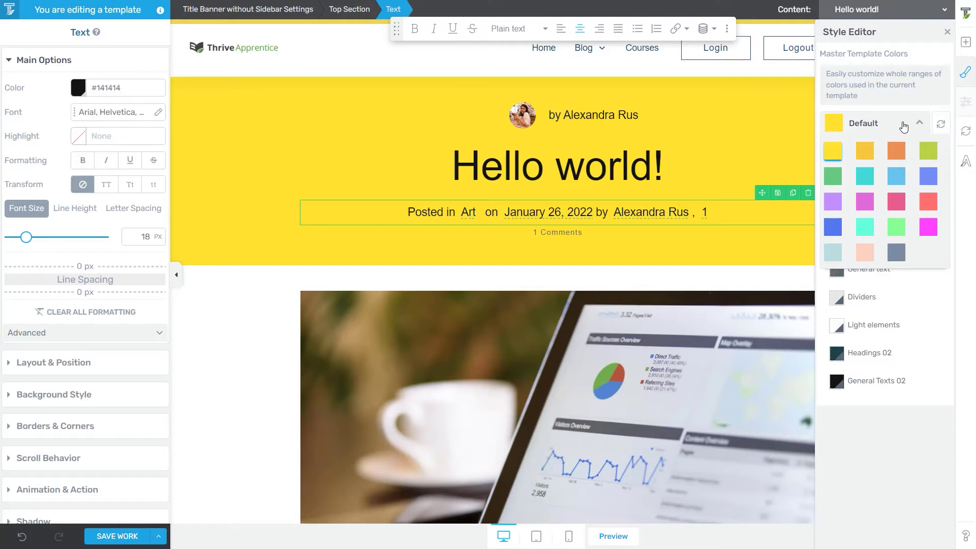
click(908, 128)
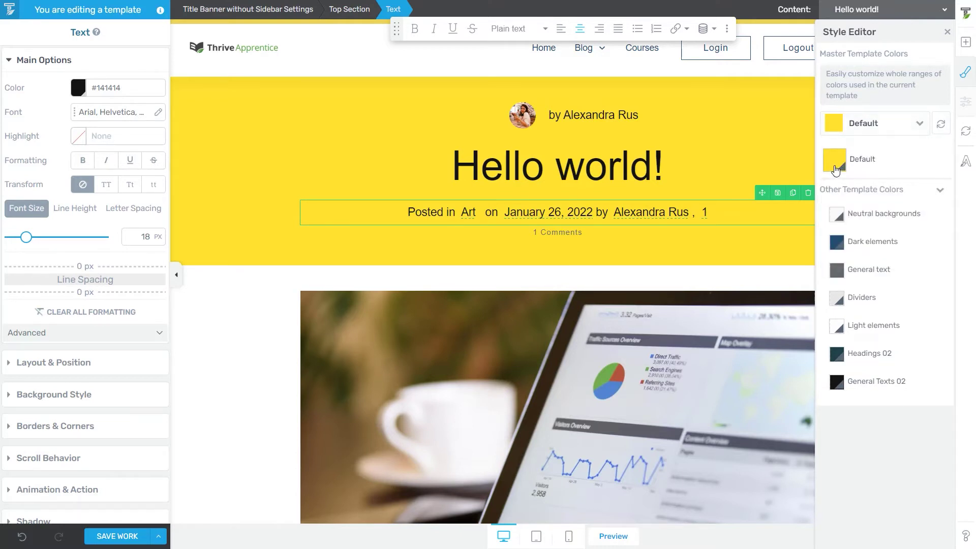
click(835, 170)
click(891, 175)
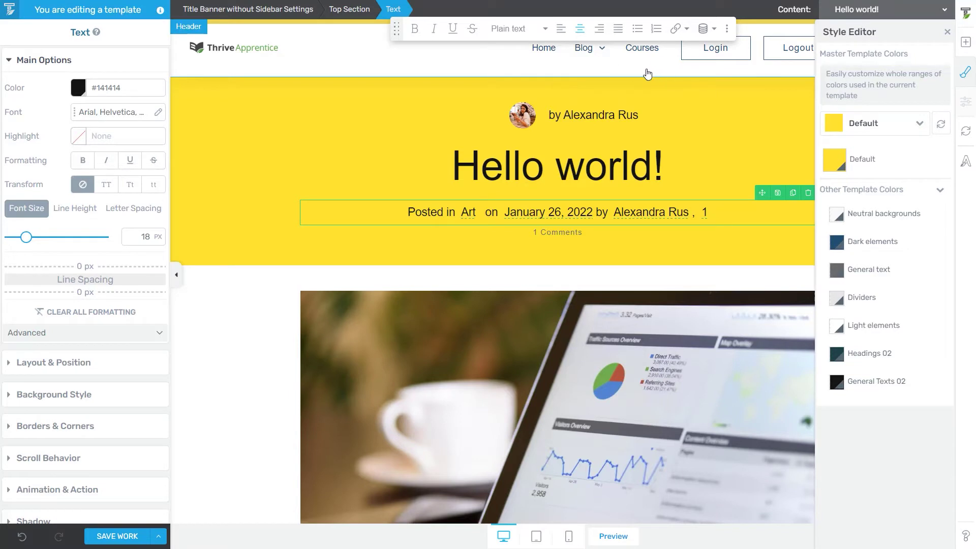
- Change the Dark elements colour to a dark navy around #0b2539
click(836, 243)
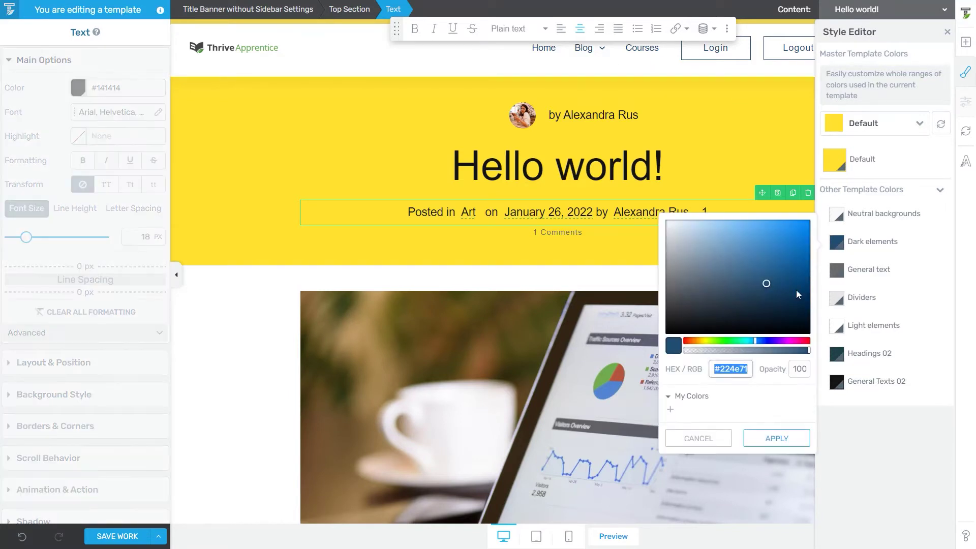
mouse_move(767, 285)
mouse_down()
mouse_move(723, 240)
mouse_move(690, 238)
mouse_move(704, 246)
mouse_move(692, 291)
mouse_move(734, 286)
mouse_move(700, 240)
mouse_move(783, 313)
mouse_move(804, 318)
mouse_up()
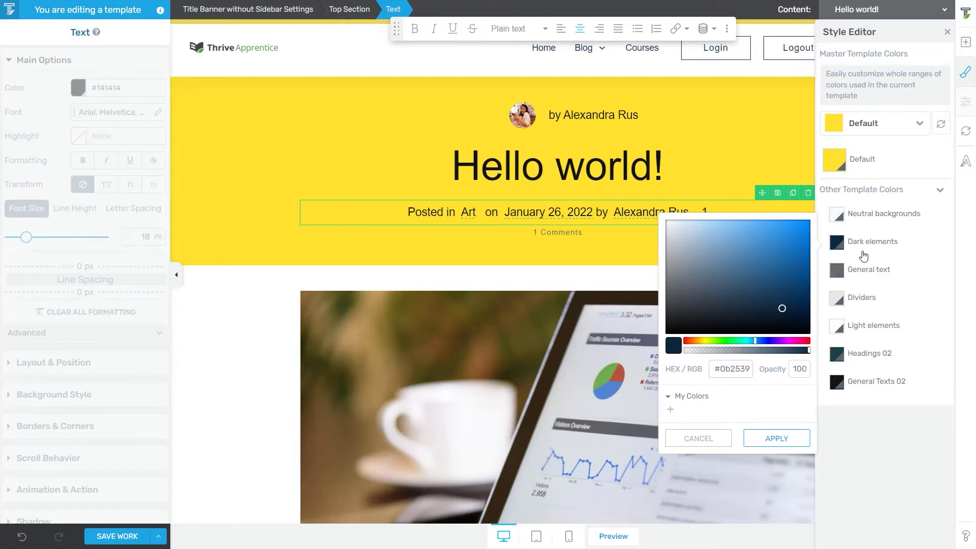
click(839, 251)
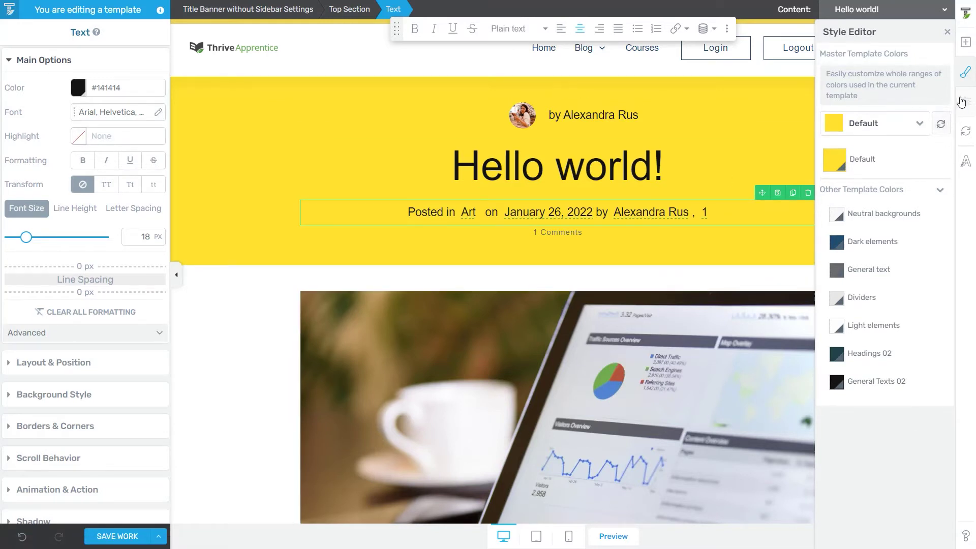
- Leave the Style Editor and reset the post template to its defaults, confirming the reset
click(966, 75)
mouse_move(965, 106)
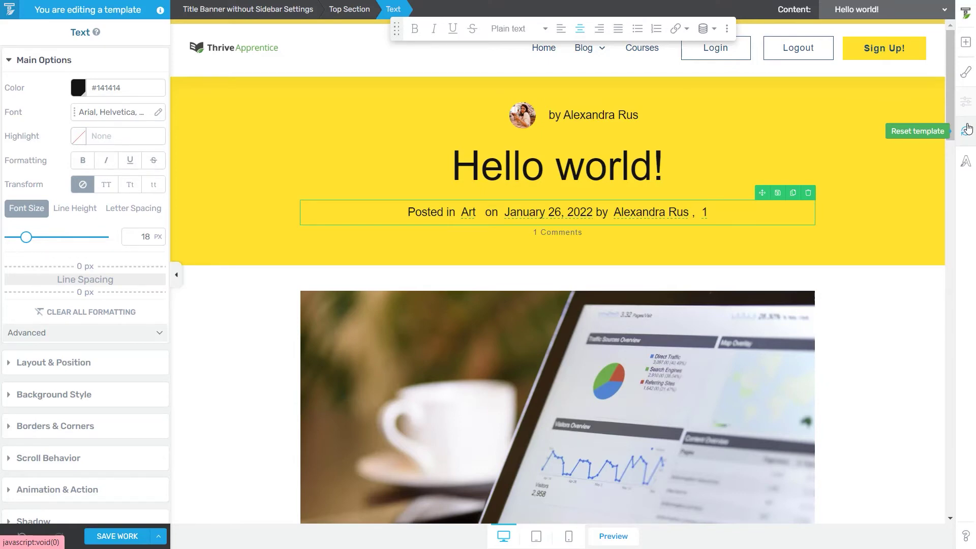
click(967, 129)
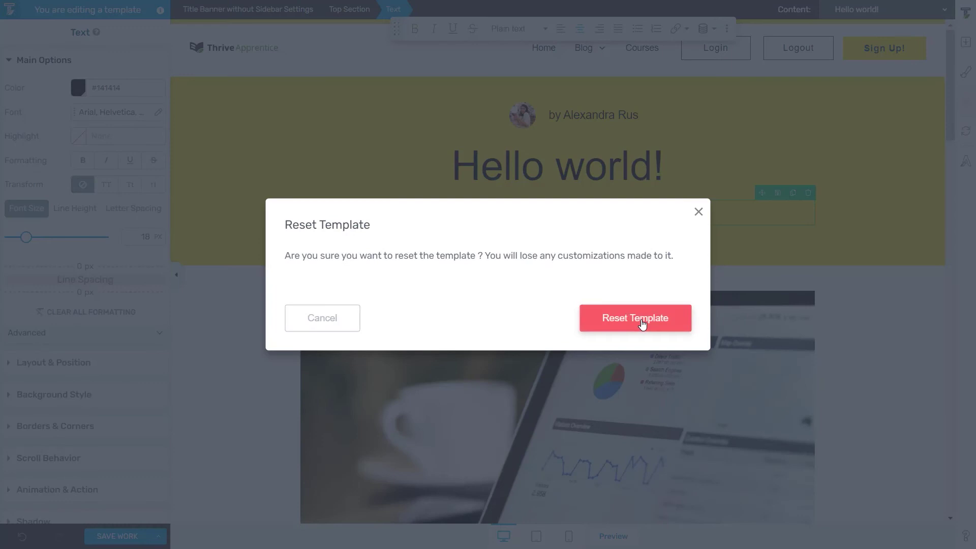
click(643, 324)
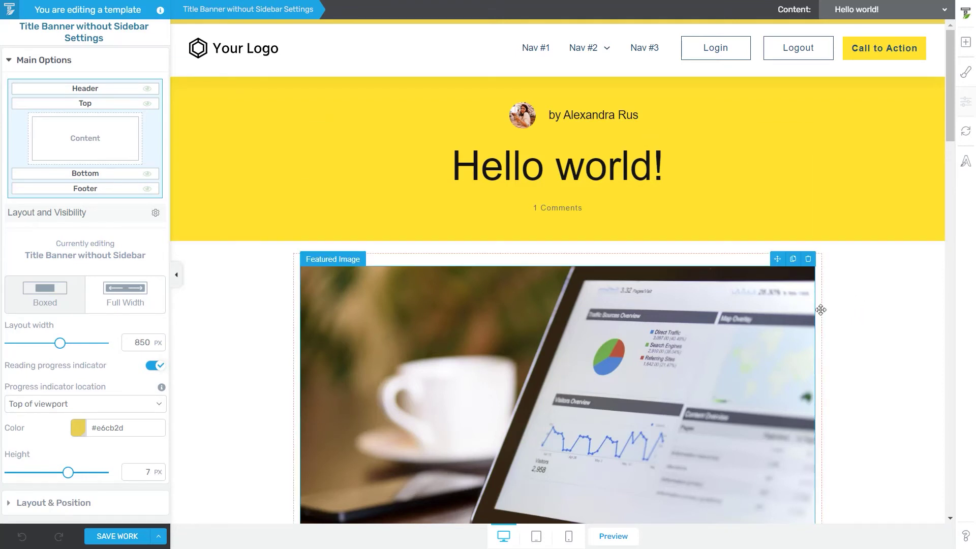
- Keep Hello world! as the preview post, review The Story section, then switch to Thrive Architect
click(866, 10)
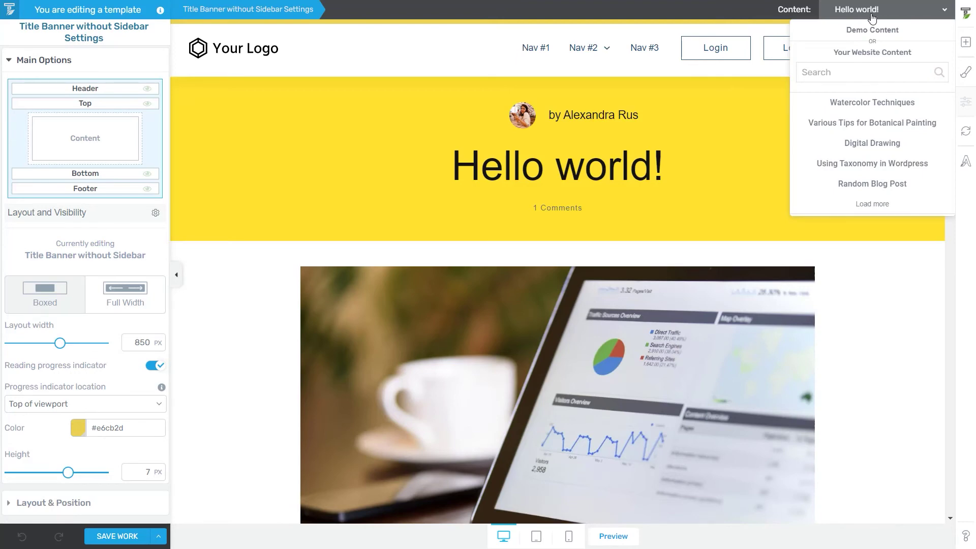
click(872, 18)
scroll(775, 383, down, 15)
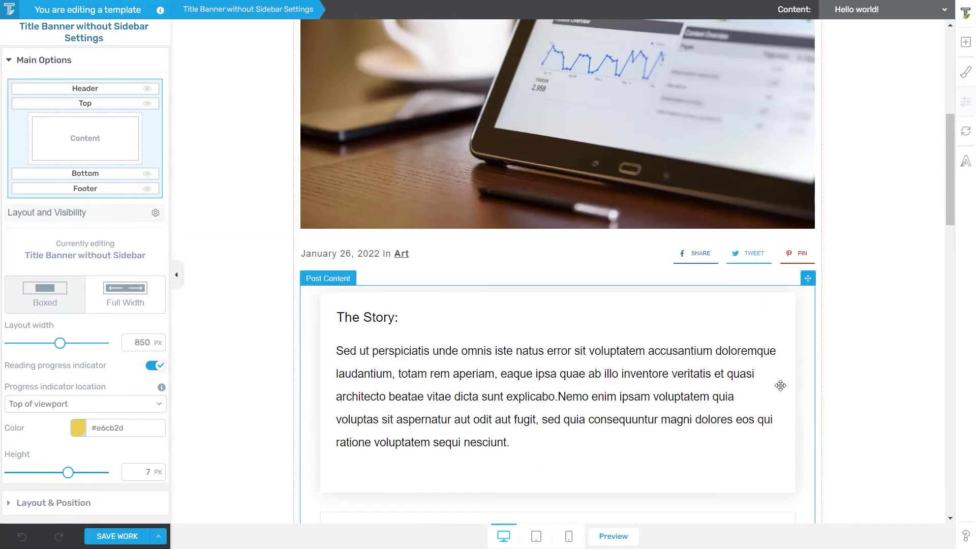
scroll(695, 354, up, 4)
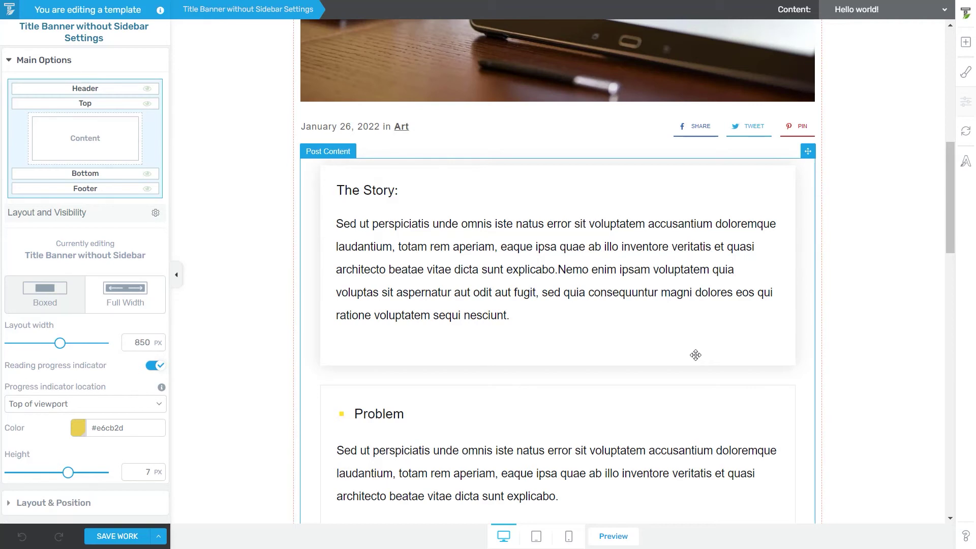
scroll(724, 446, up, 3)
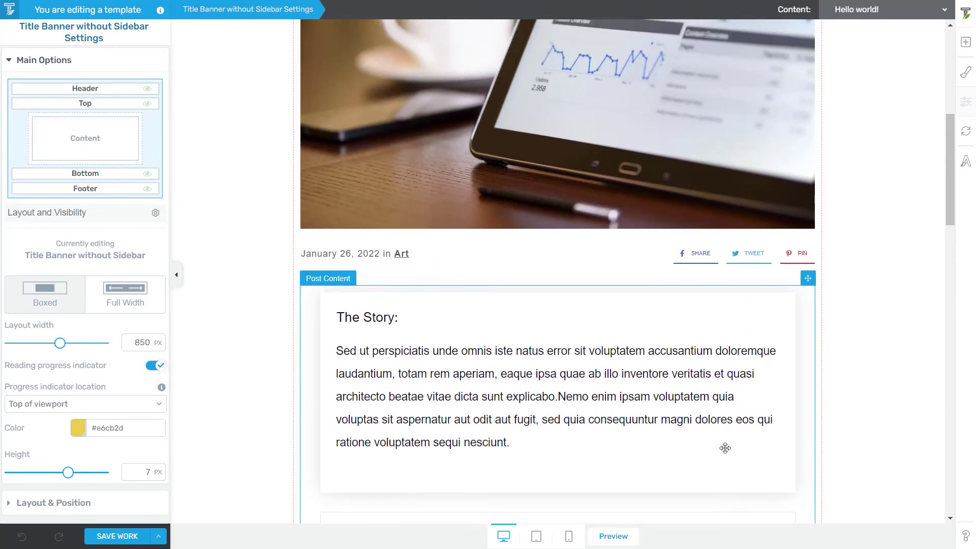
scroll(725, 447, down, 5)
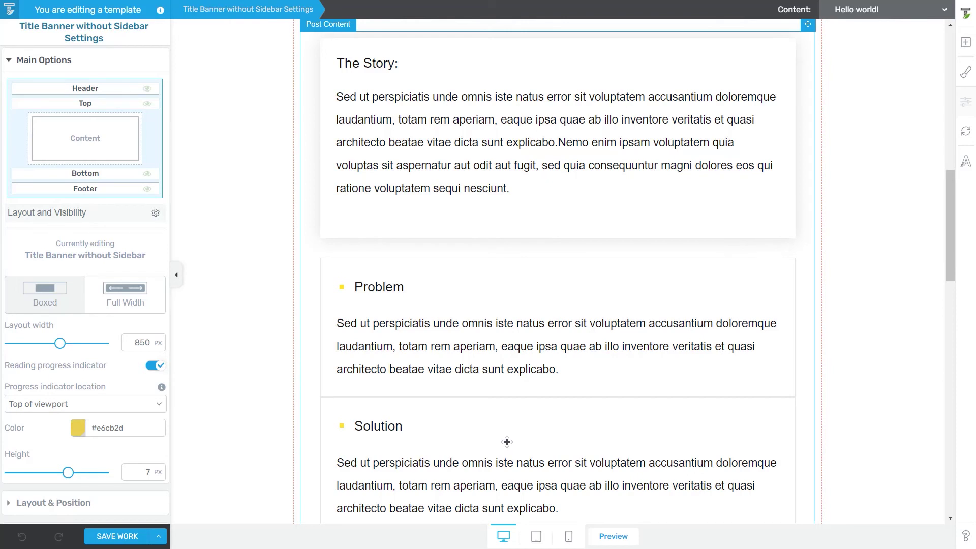
click(965, 161)
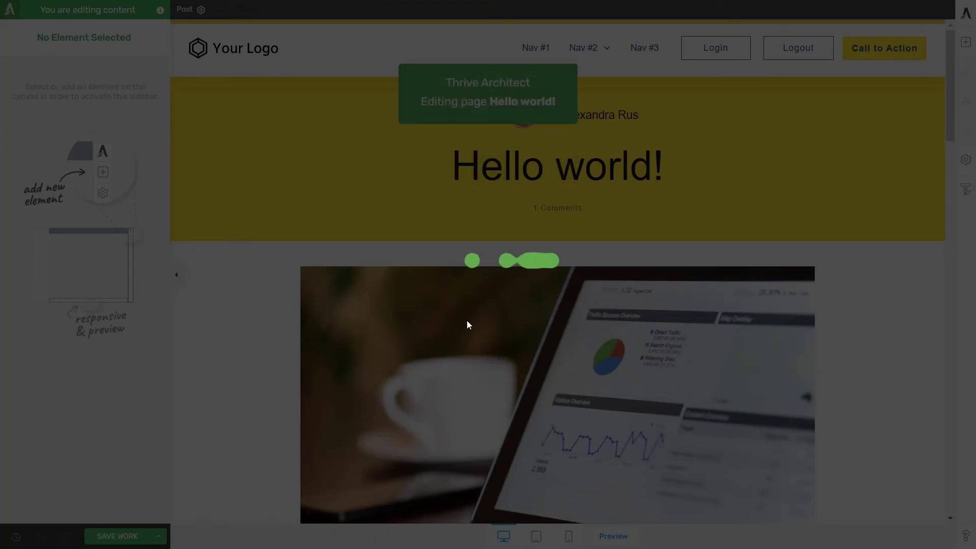
- Make the whole Story paragraph bold, italic and centred, then return to the template editor
scroll(467, 320, down, 10)
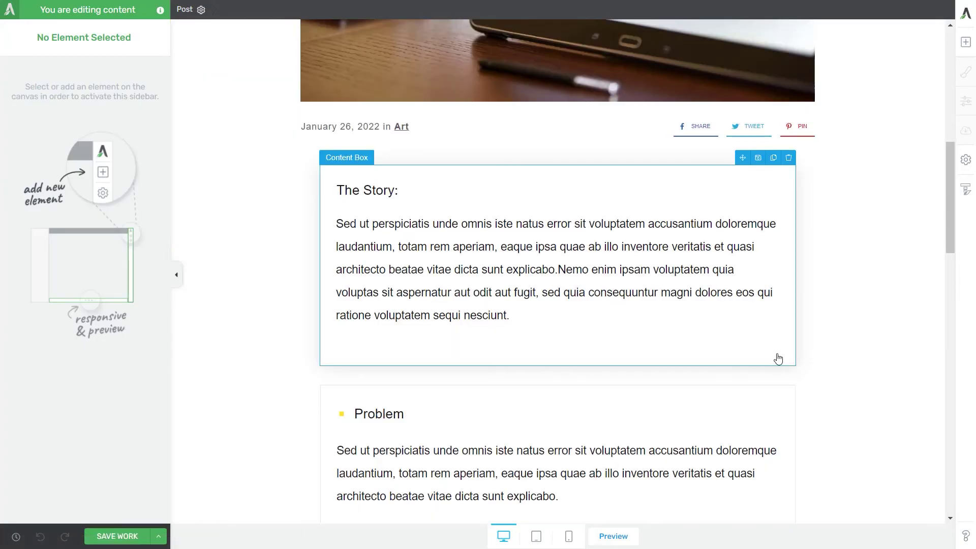
scroll(776, 386, up, 5)
scroll(757, 386, down, 4)
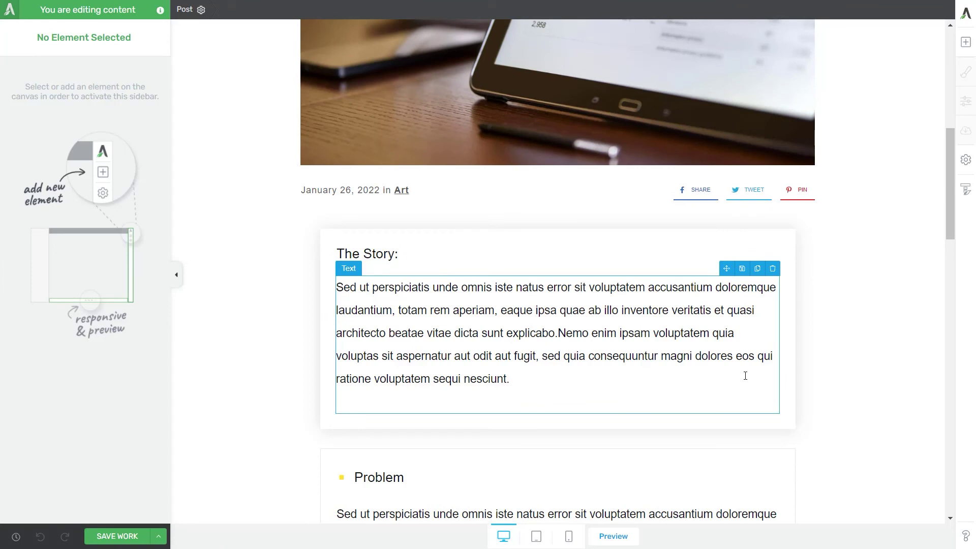
triple_click(569, 400)
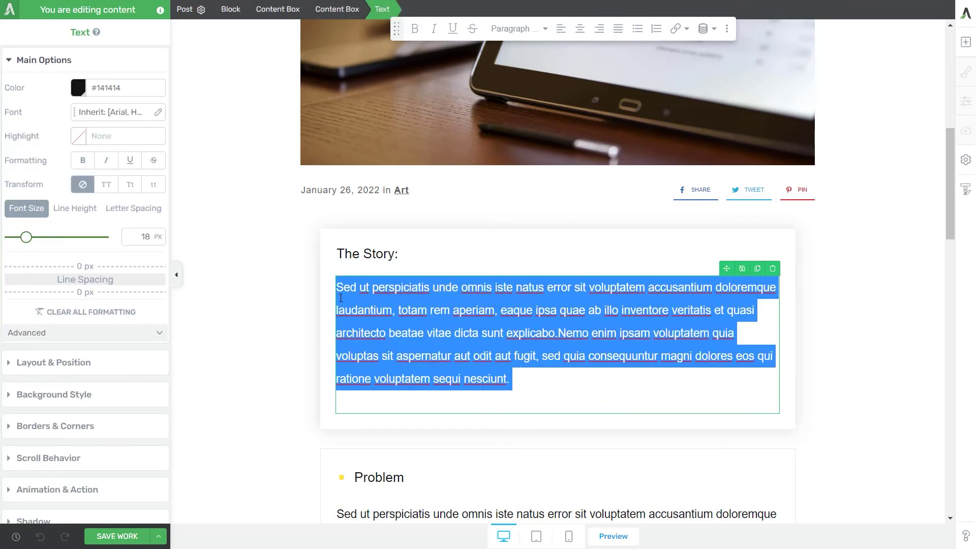
key(ctrl+b)
key(ctrl+i)
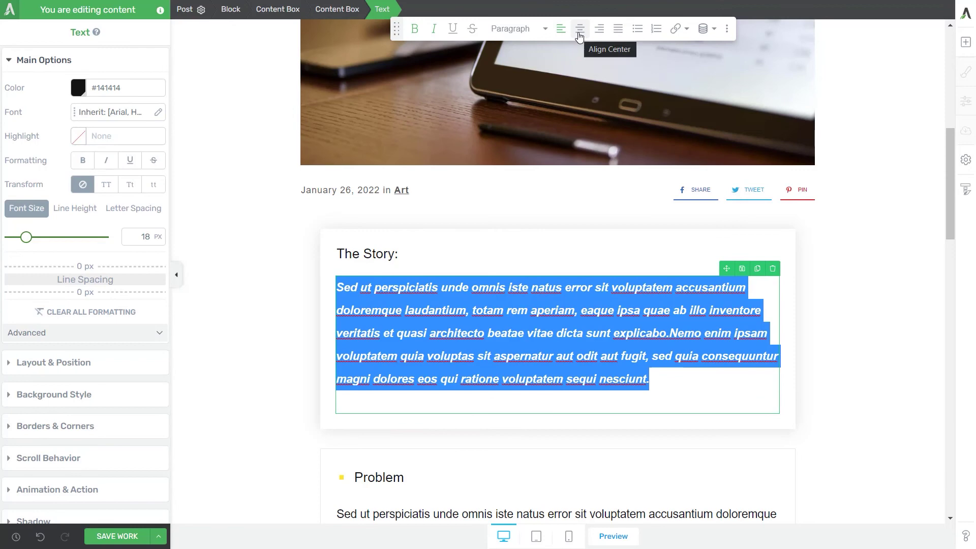
click(579, 30)
click(735, 337)
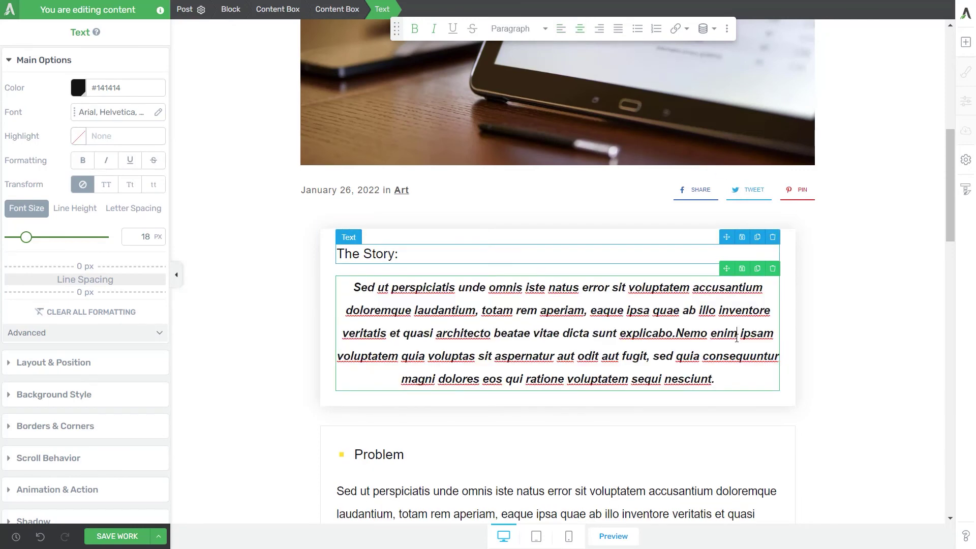
click(965, 201)
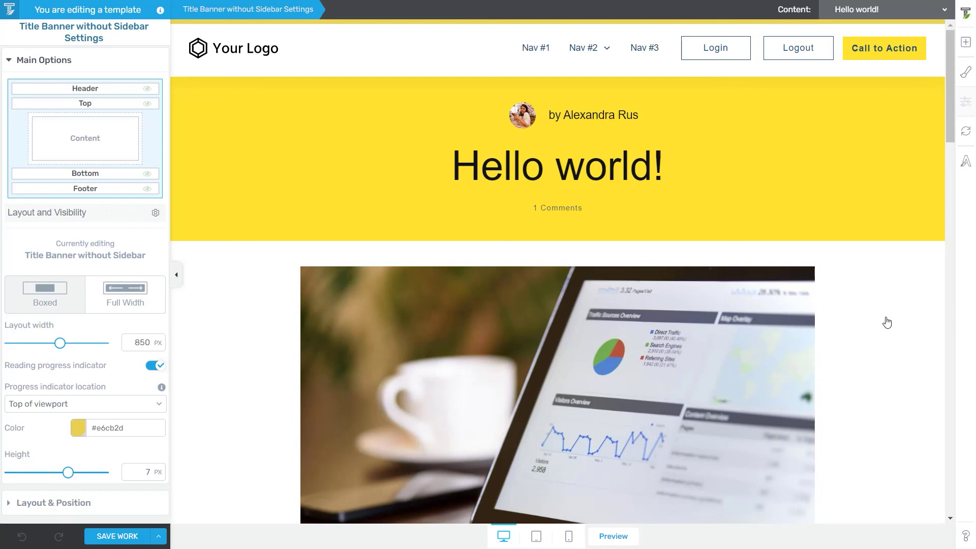
- Scroll to the Post Content area to verify the centred bold italic Story paragraph
scroll(886, 323, down, 7)
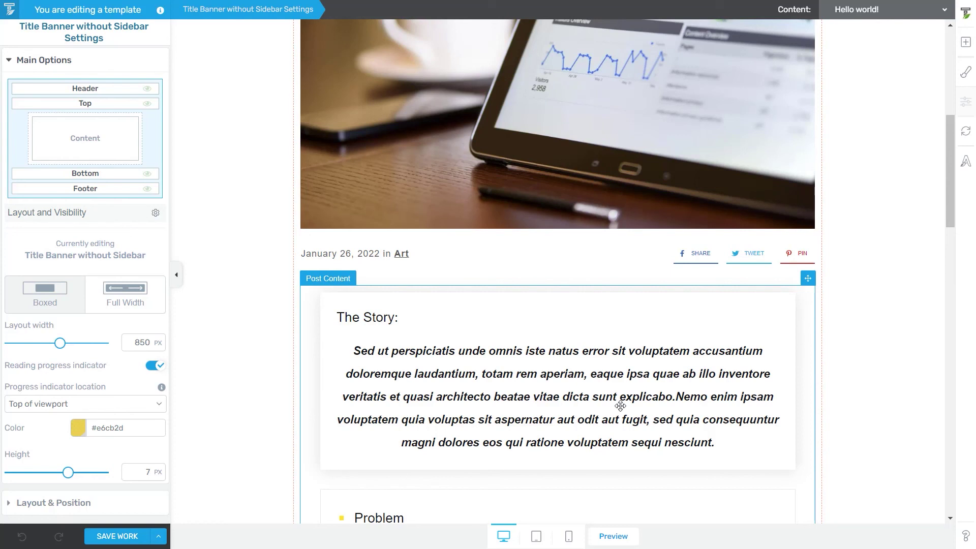
click(619, 405)
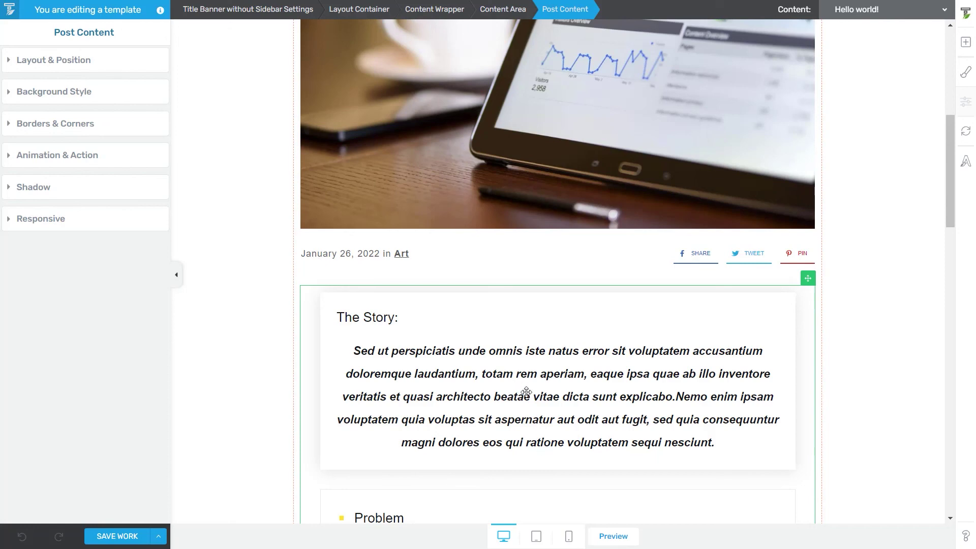
scroll(526, 391, up, 8)
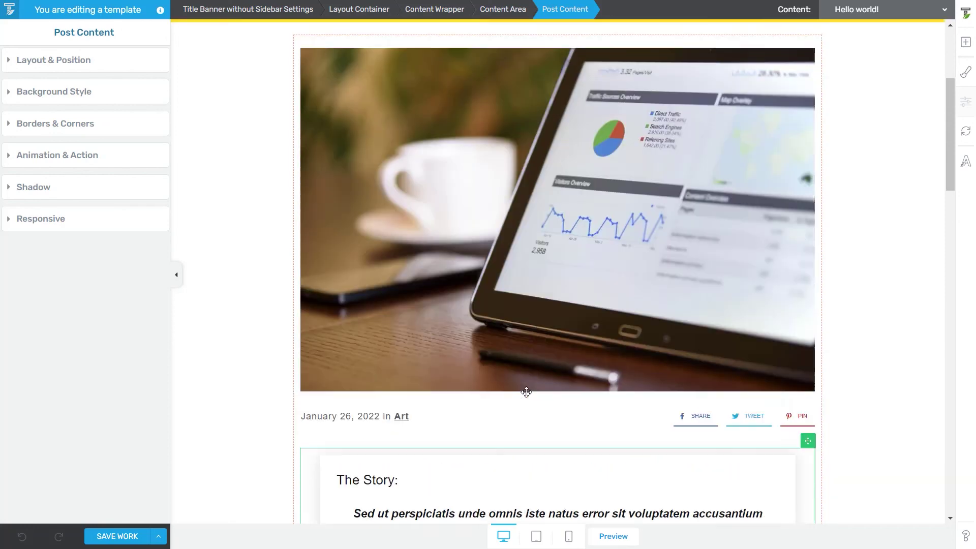